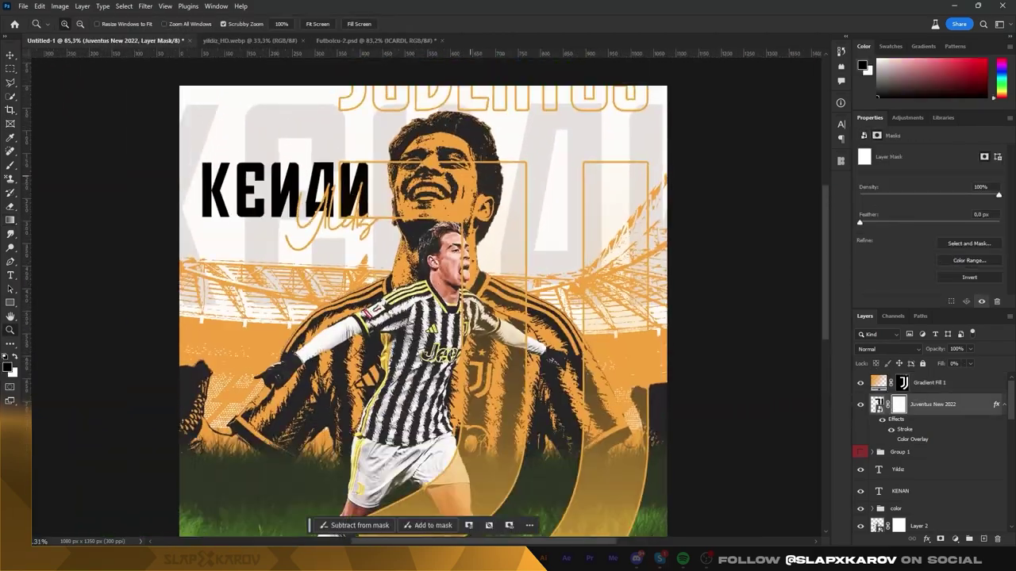
# Zoom out to view the whole poster with the masked orange J logo.
pyautogui.scroll(-2, 423, 317)
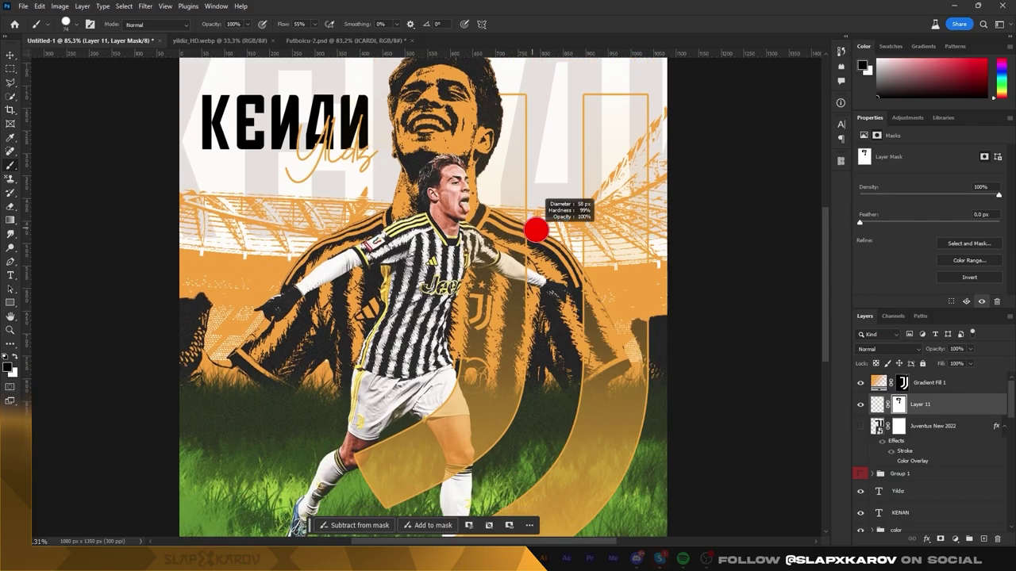
pyautogui.scroll(-2, 538, 227)
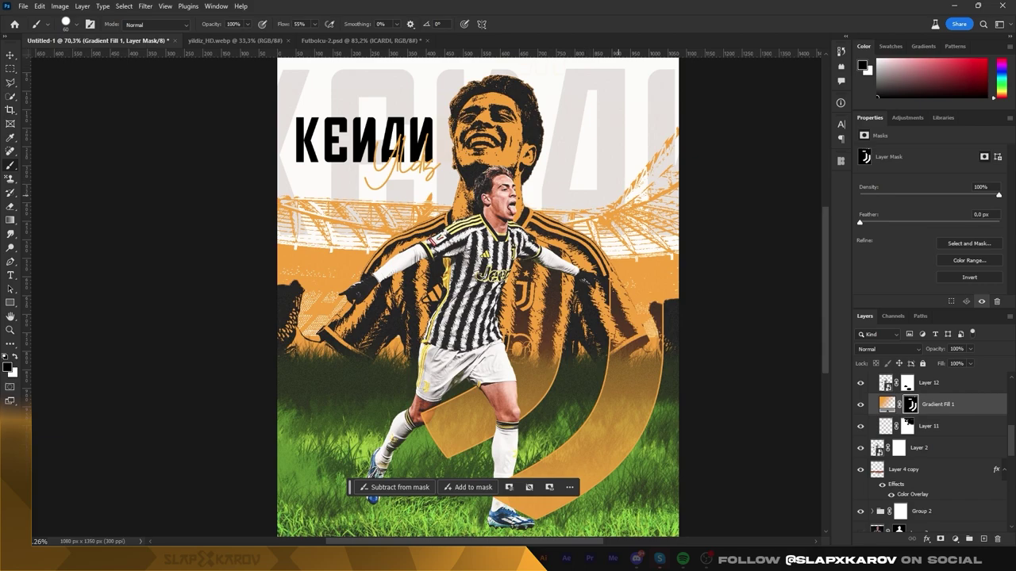
pyautogui.press('z')
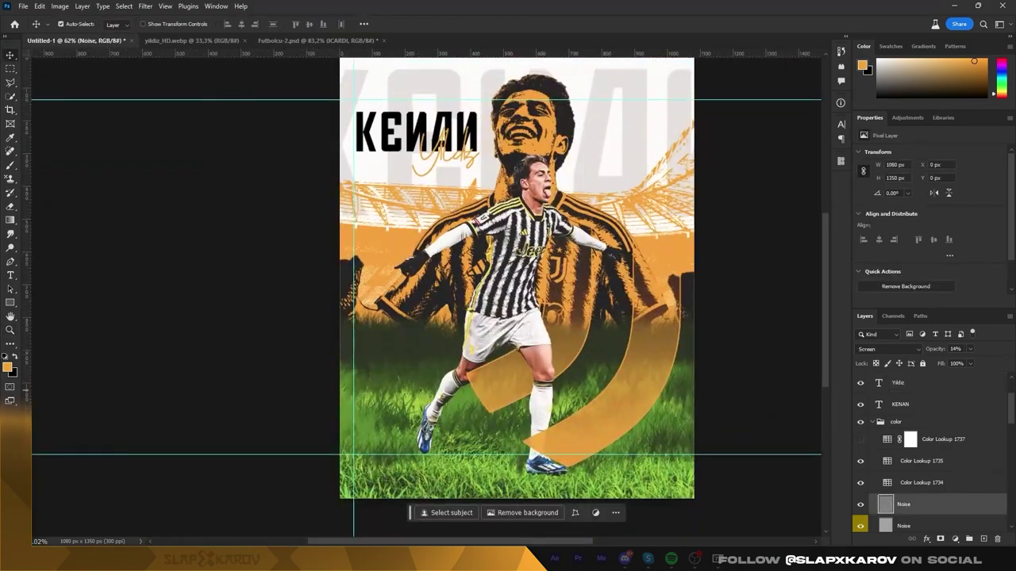
# Add a Black & White adjustment layer to turn the grass and player grey.
pyautogui.click(959, 457)
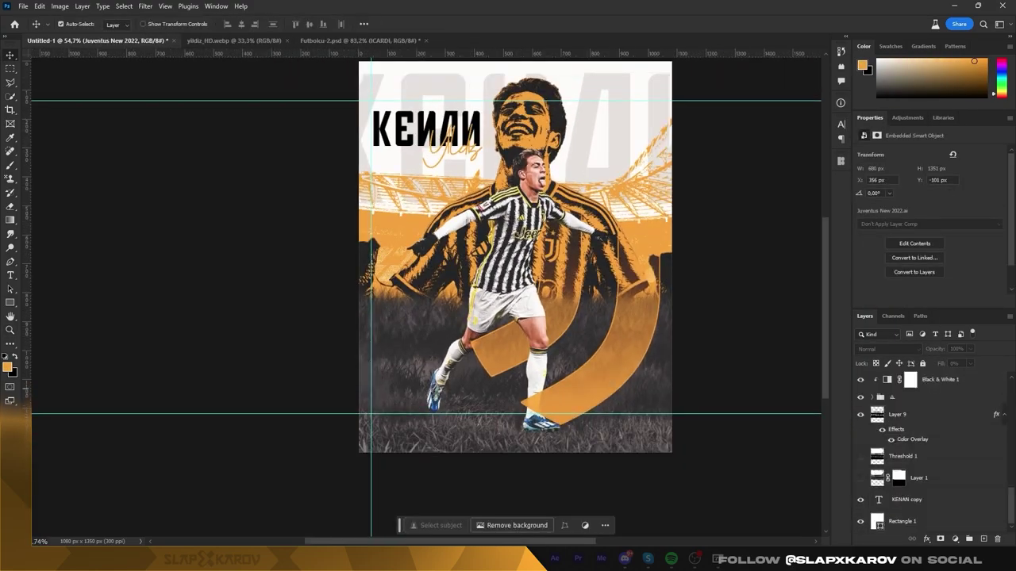
pyautogui.click(954, 538)
pyautogui.click(929, 444)
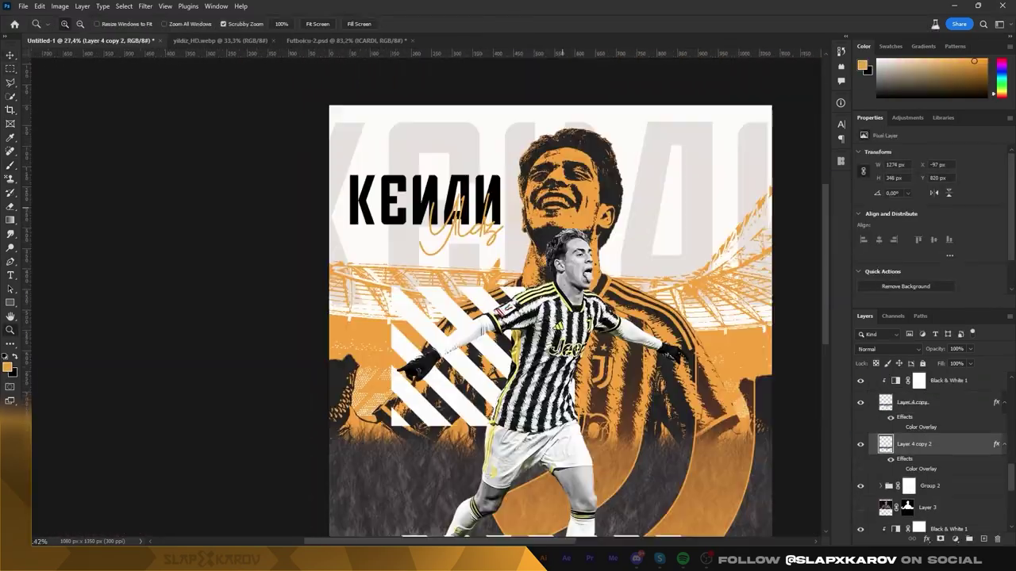
# Scroll up over the canvas to review the textured poster.
pyautogui.scroll(5, 583, 404)
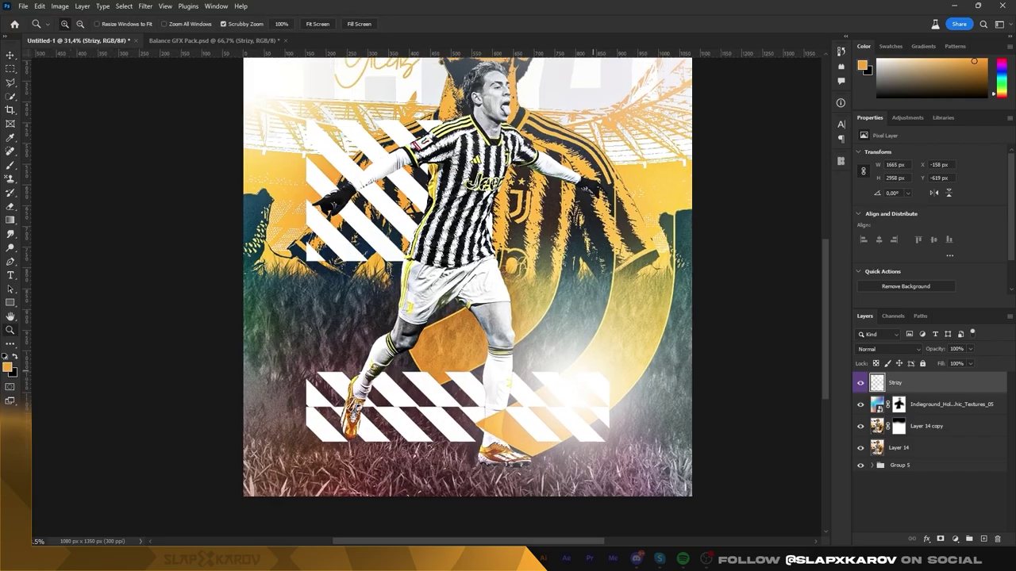
# Mask away the right side of the white stripes with a vertical black brush stroke.
pyautogui.moveTo(659, 302); pyautogui.dragTo(659, 436)
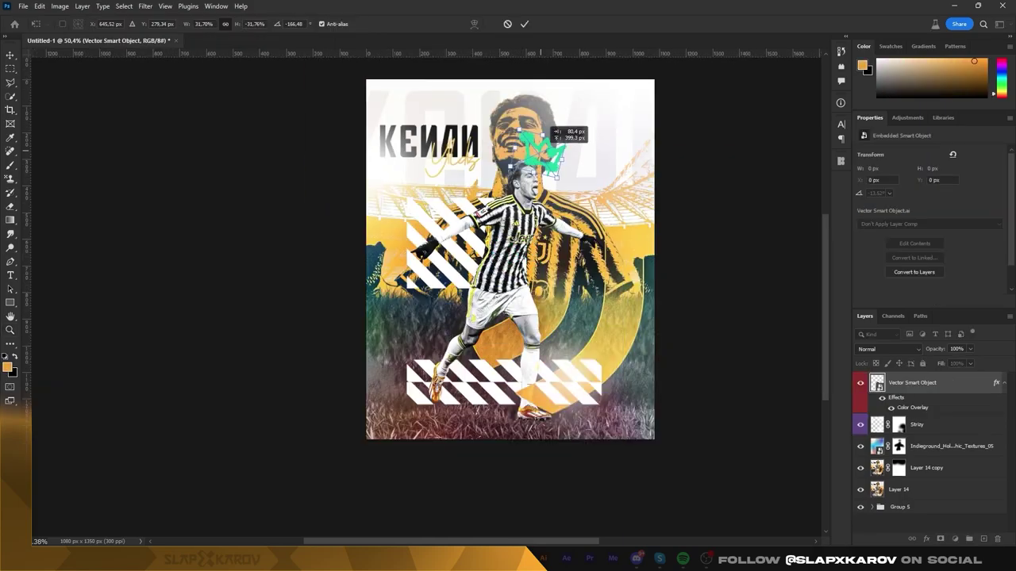
# Zoom in on the green crown near the player's head.
pyautogui.scroll(5, 541, 129)
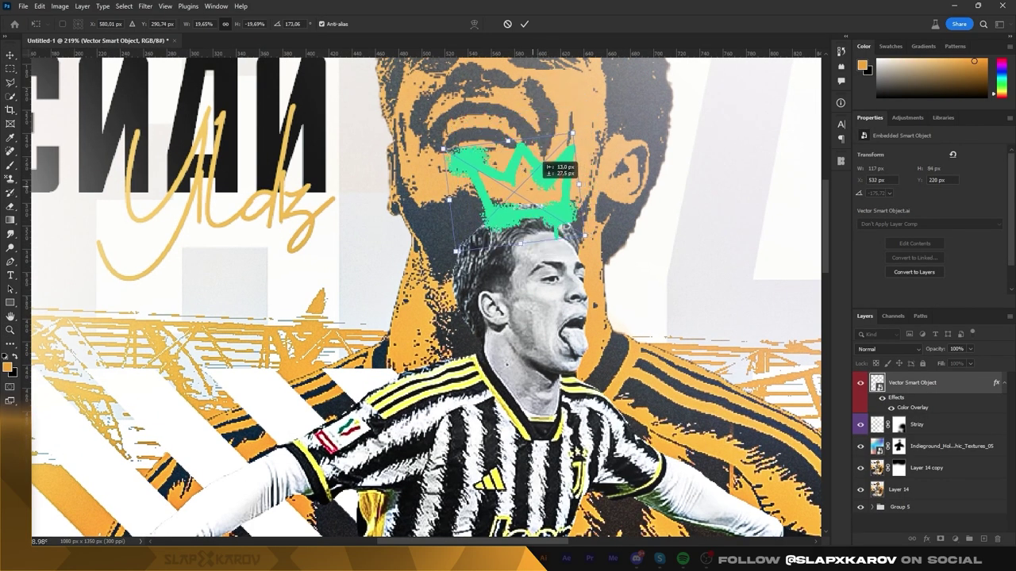
pyautogui.scroll(2, 483, 264)
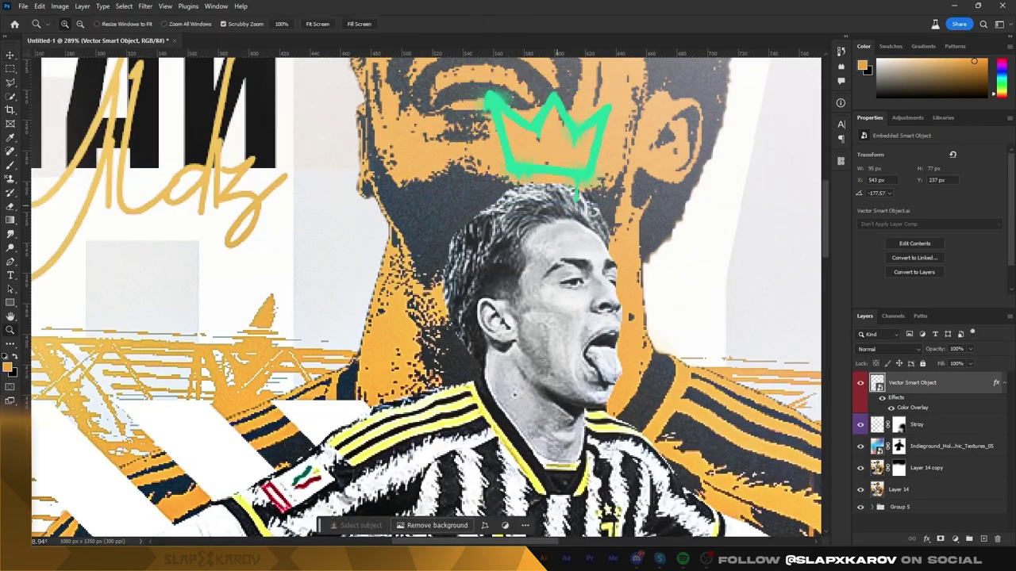